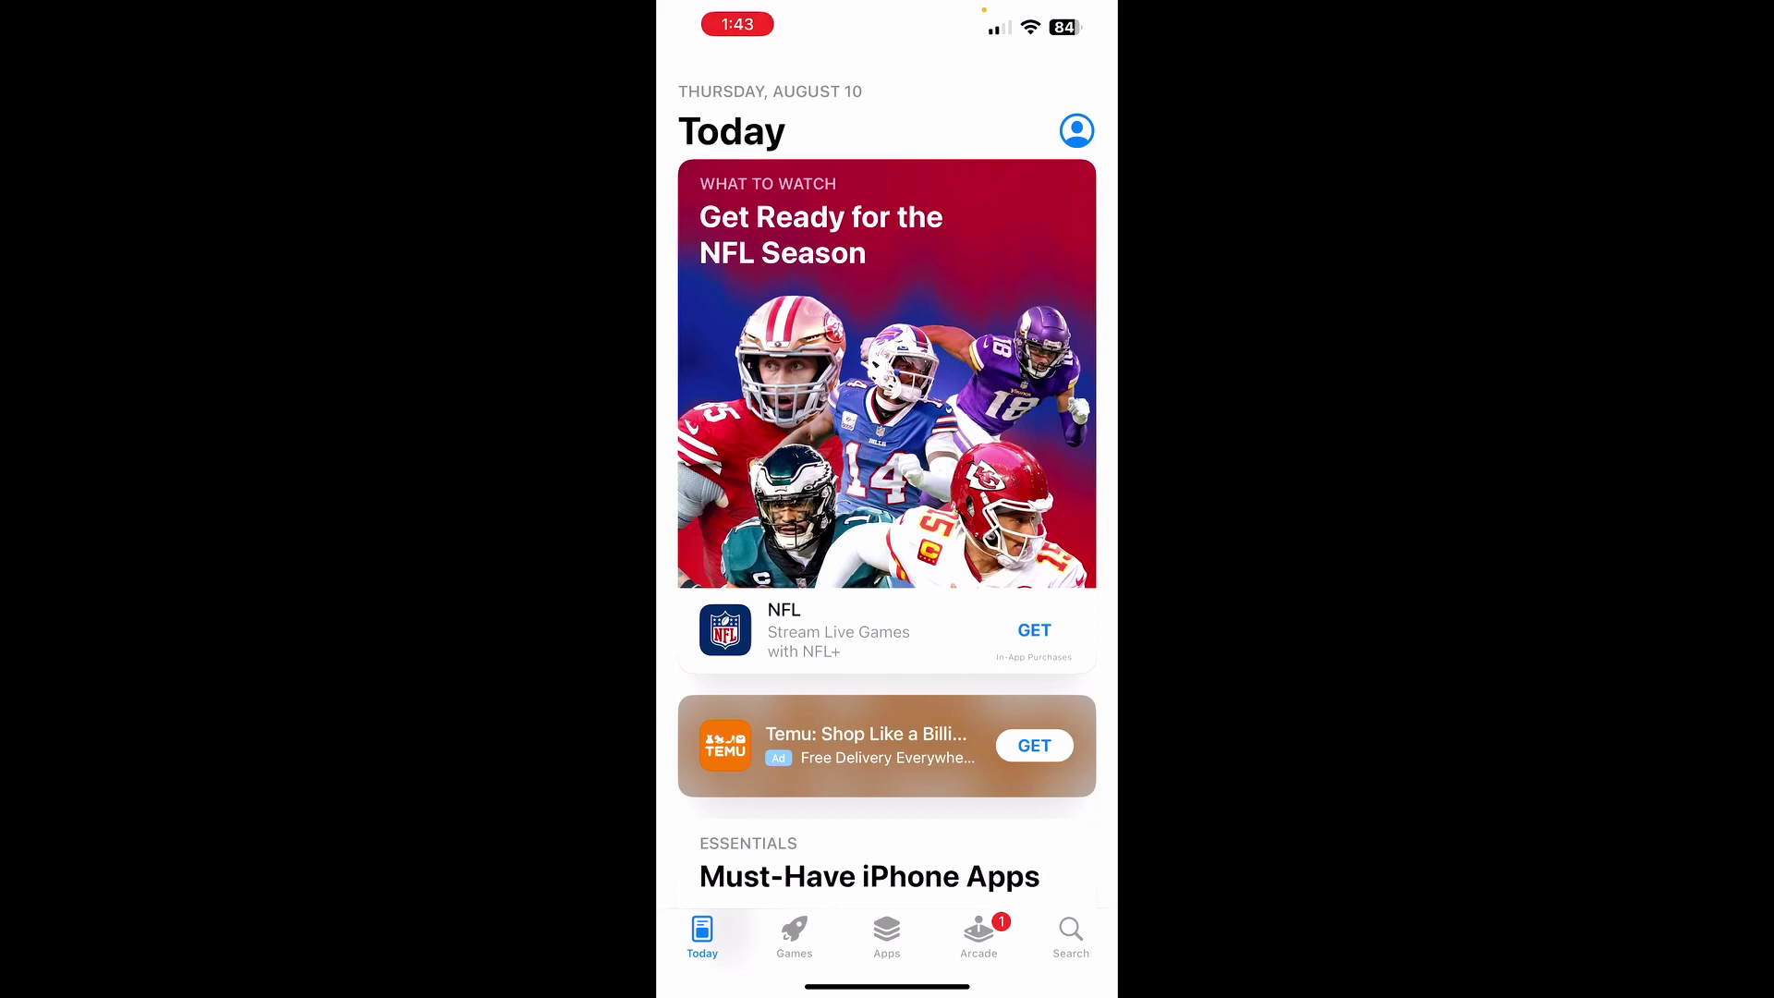
Search the App Store for 'easyinsmile' to find the easyInsmile utility app.
left_click(1071, 937)
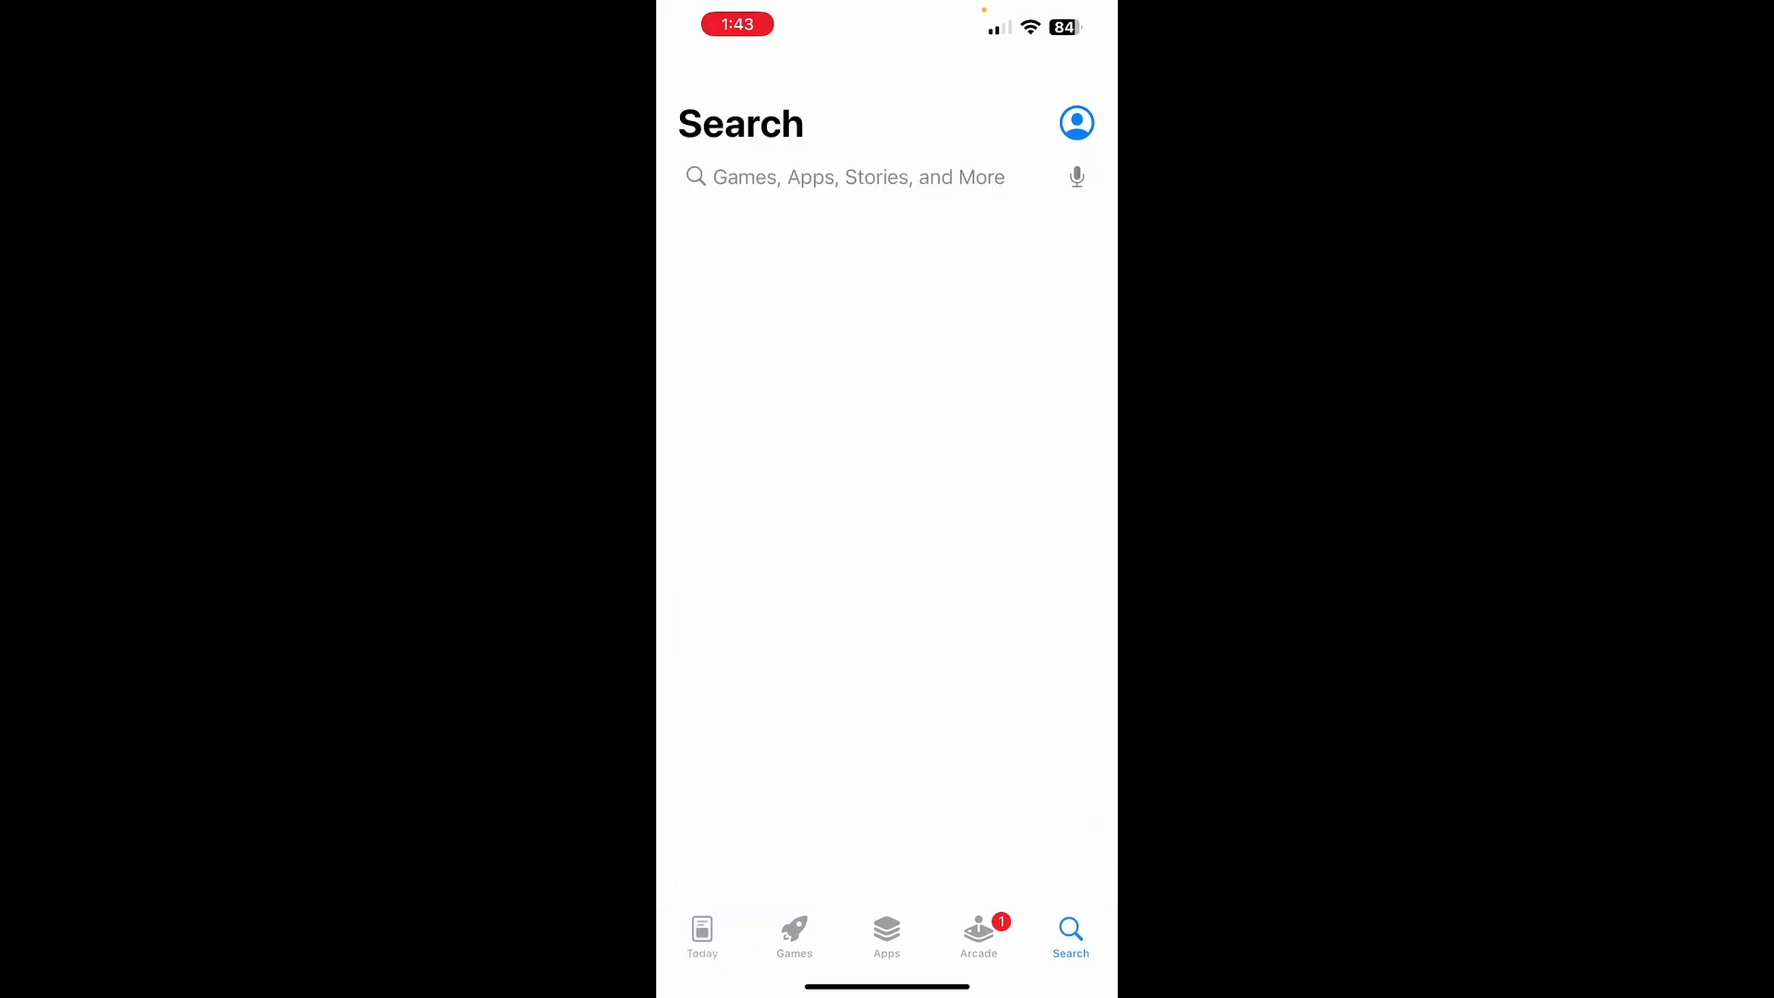
left_click(859, 175)
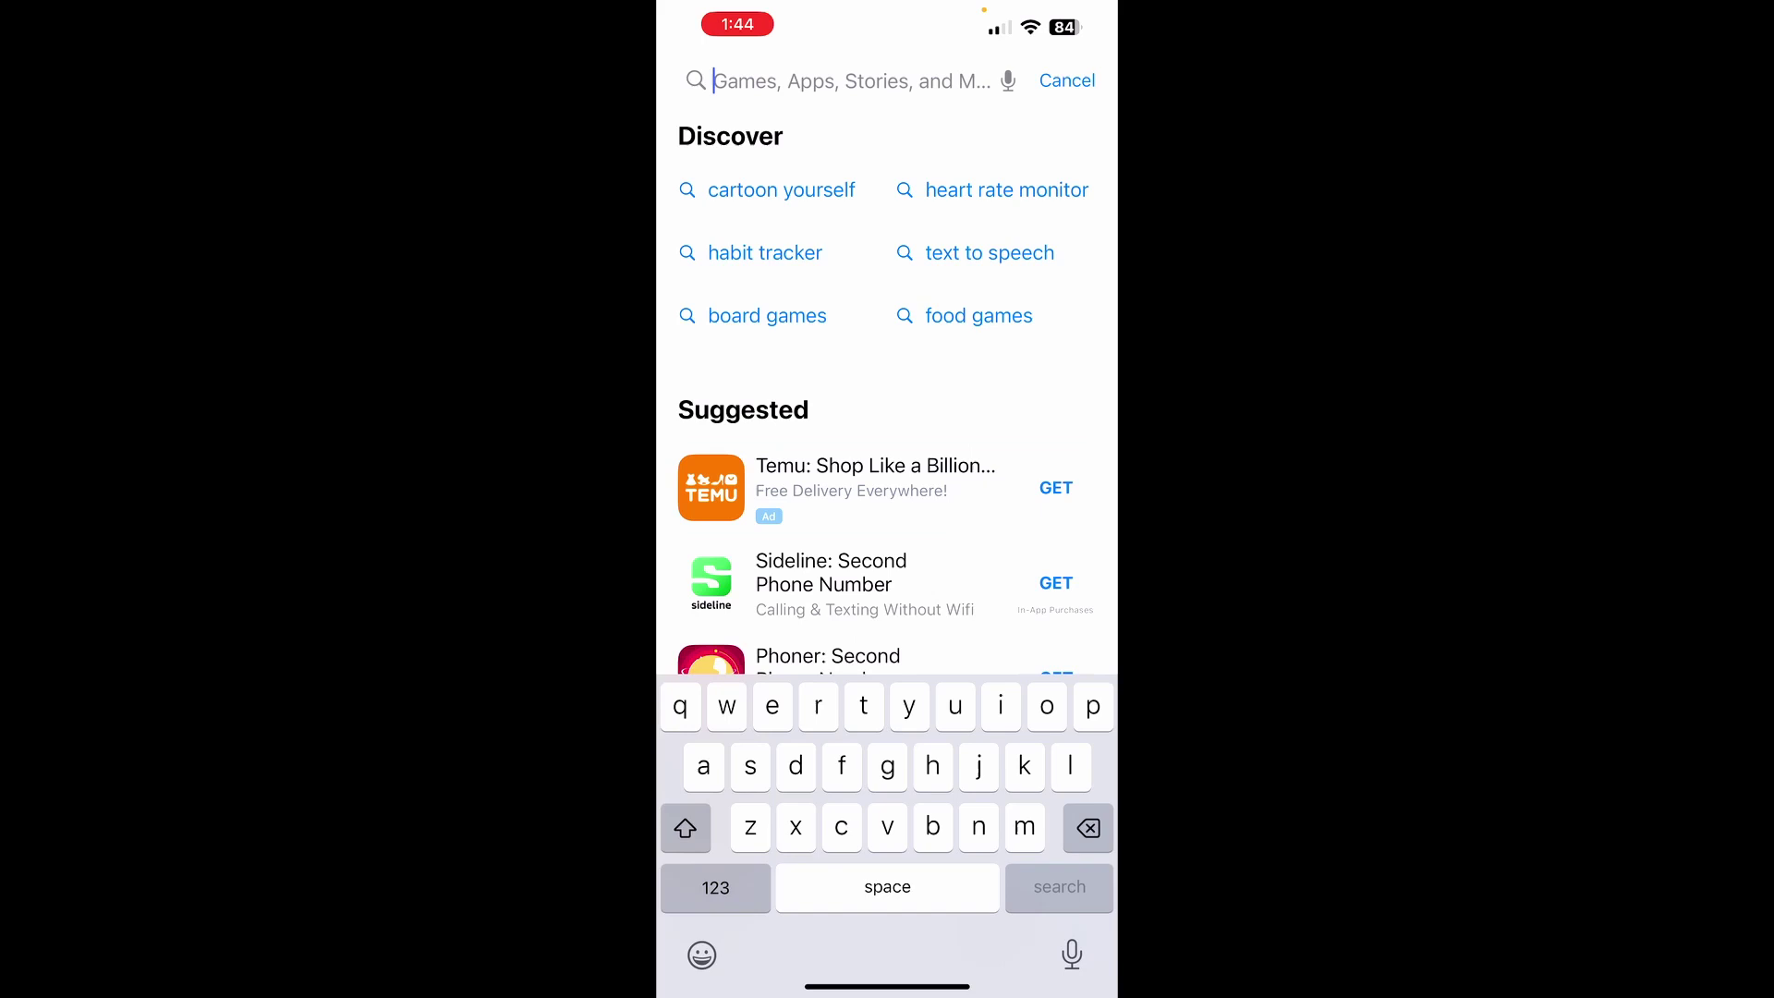
type("easy")
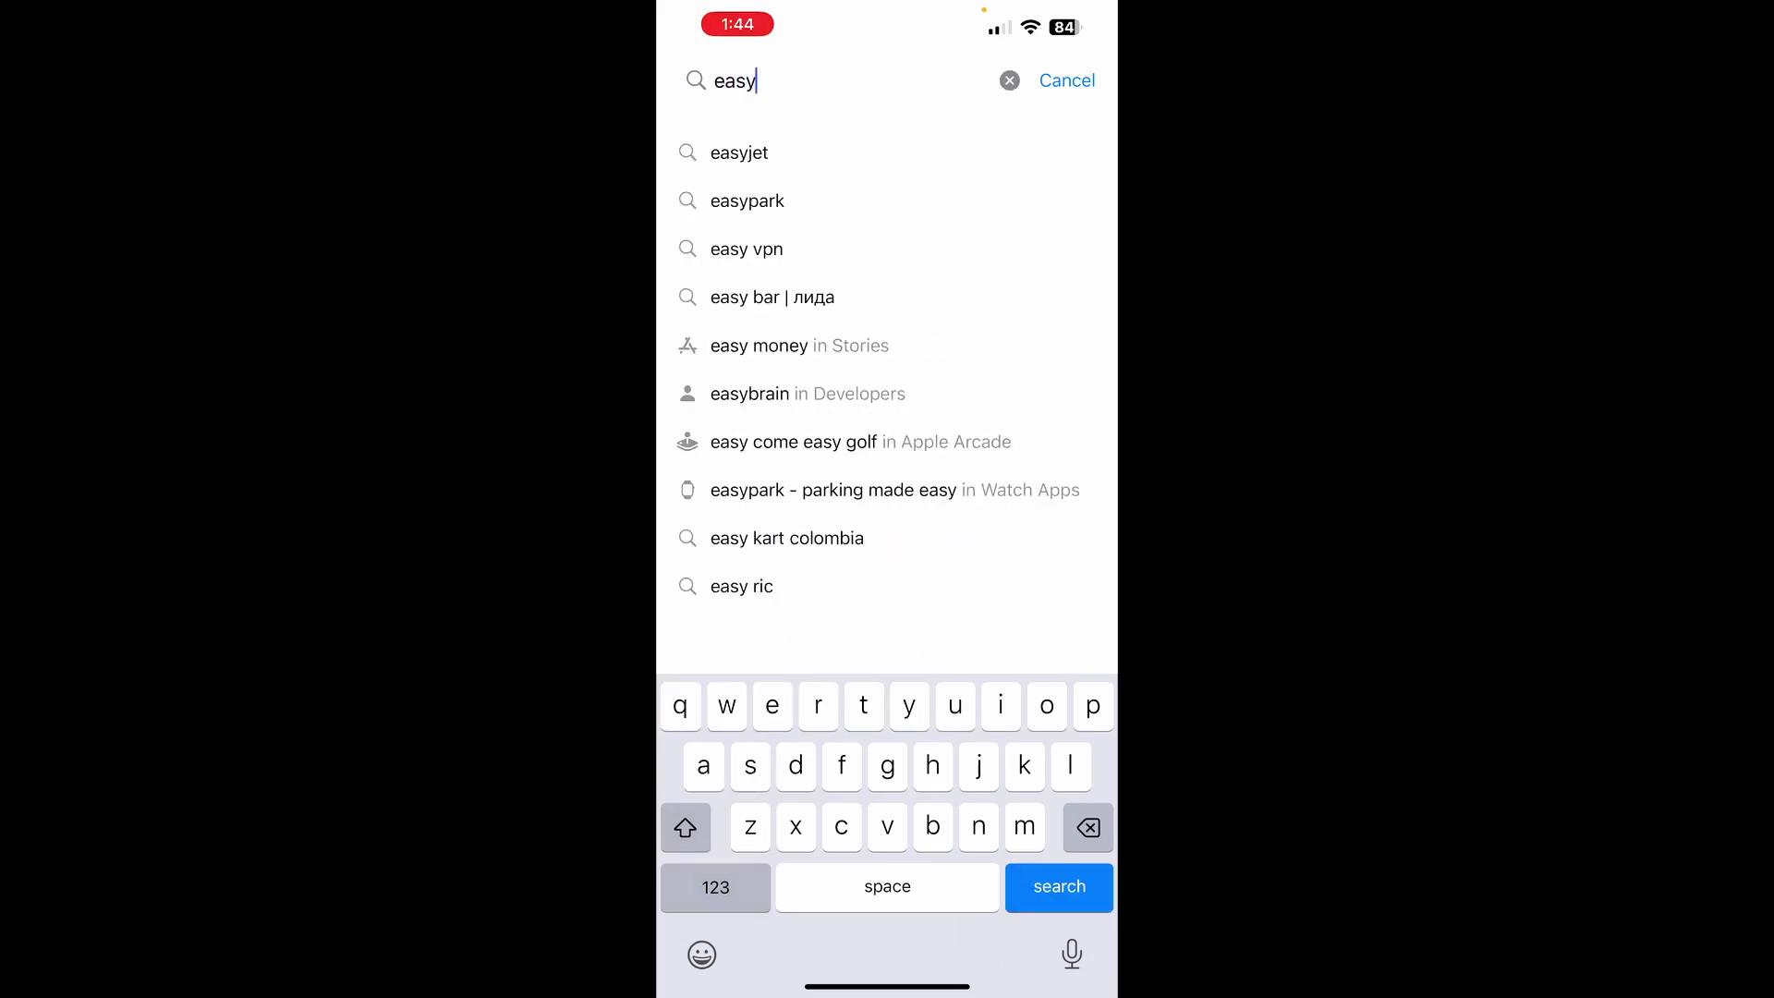
type("insmile")
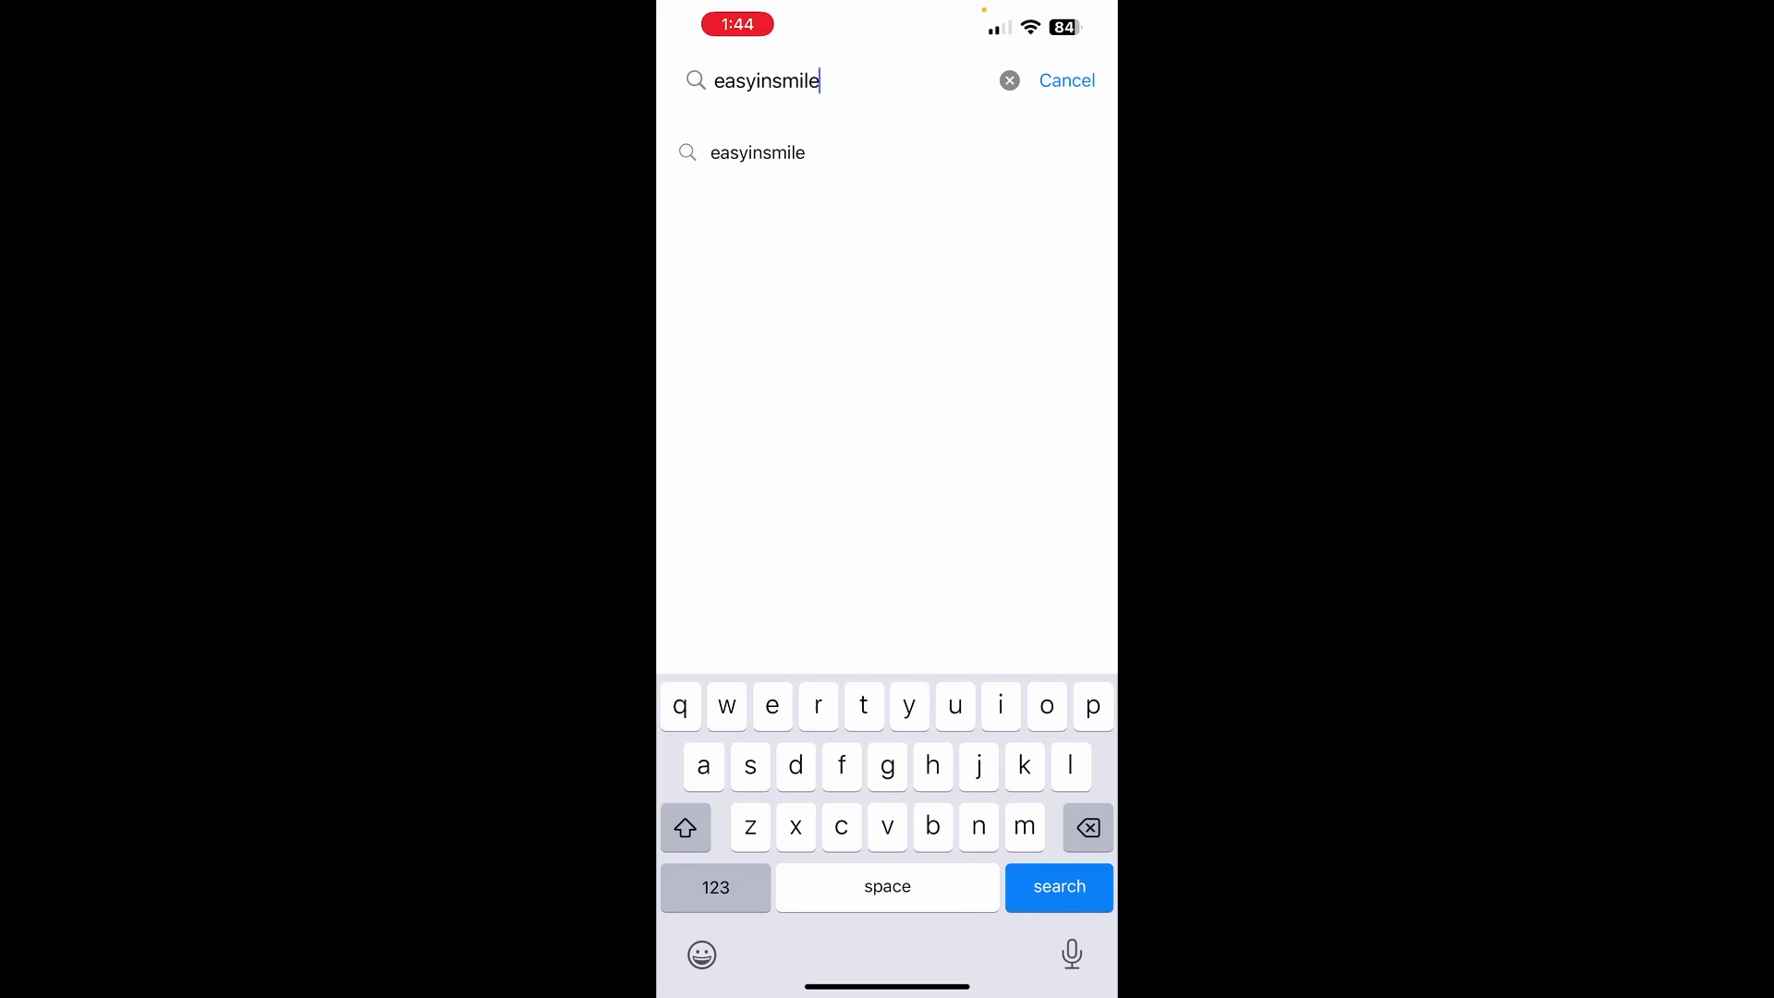
left_click(1059, 886)
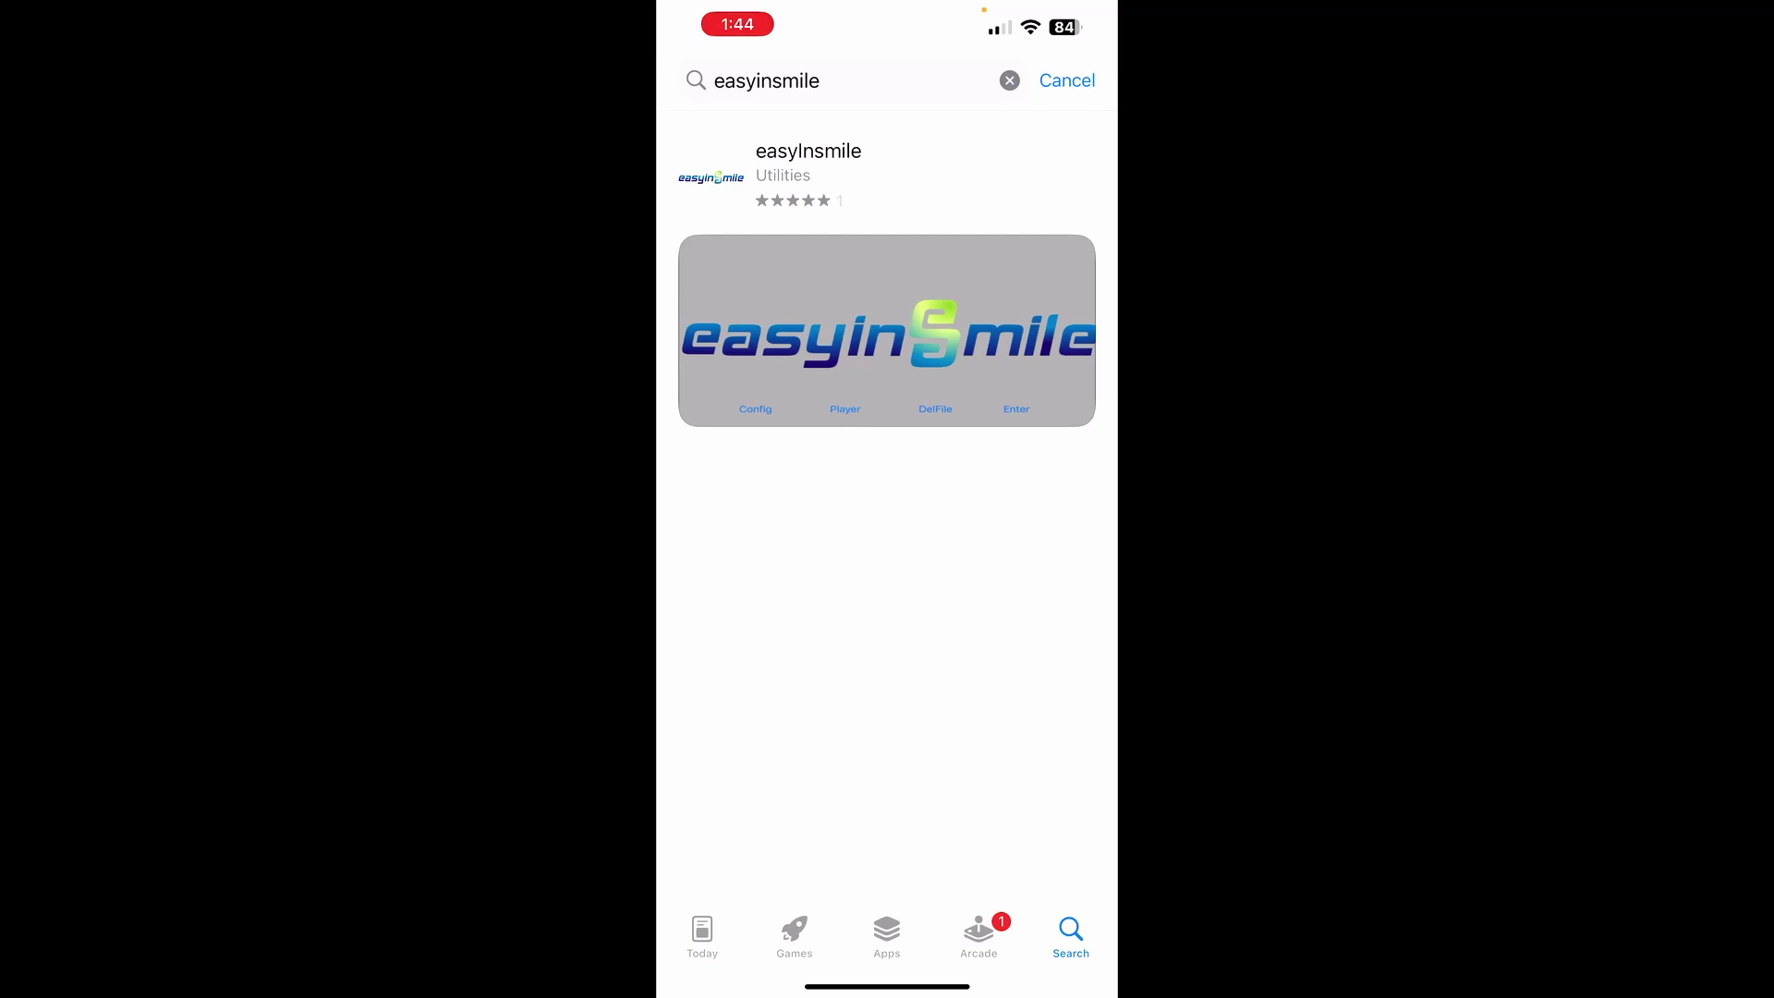
Get the easyInsmile app from its App Store listing.
left_click(1056, 176)
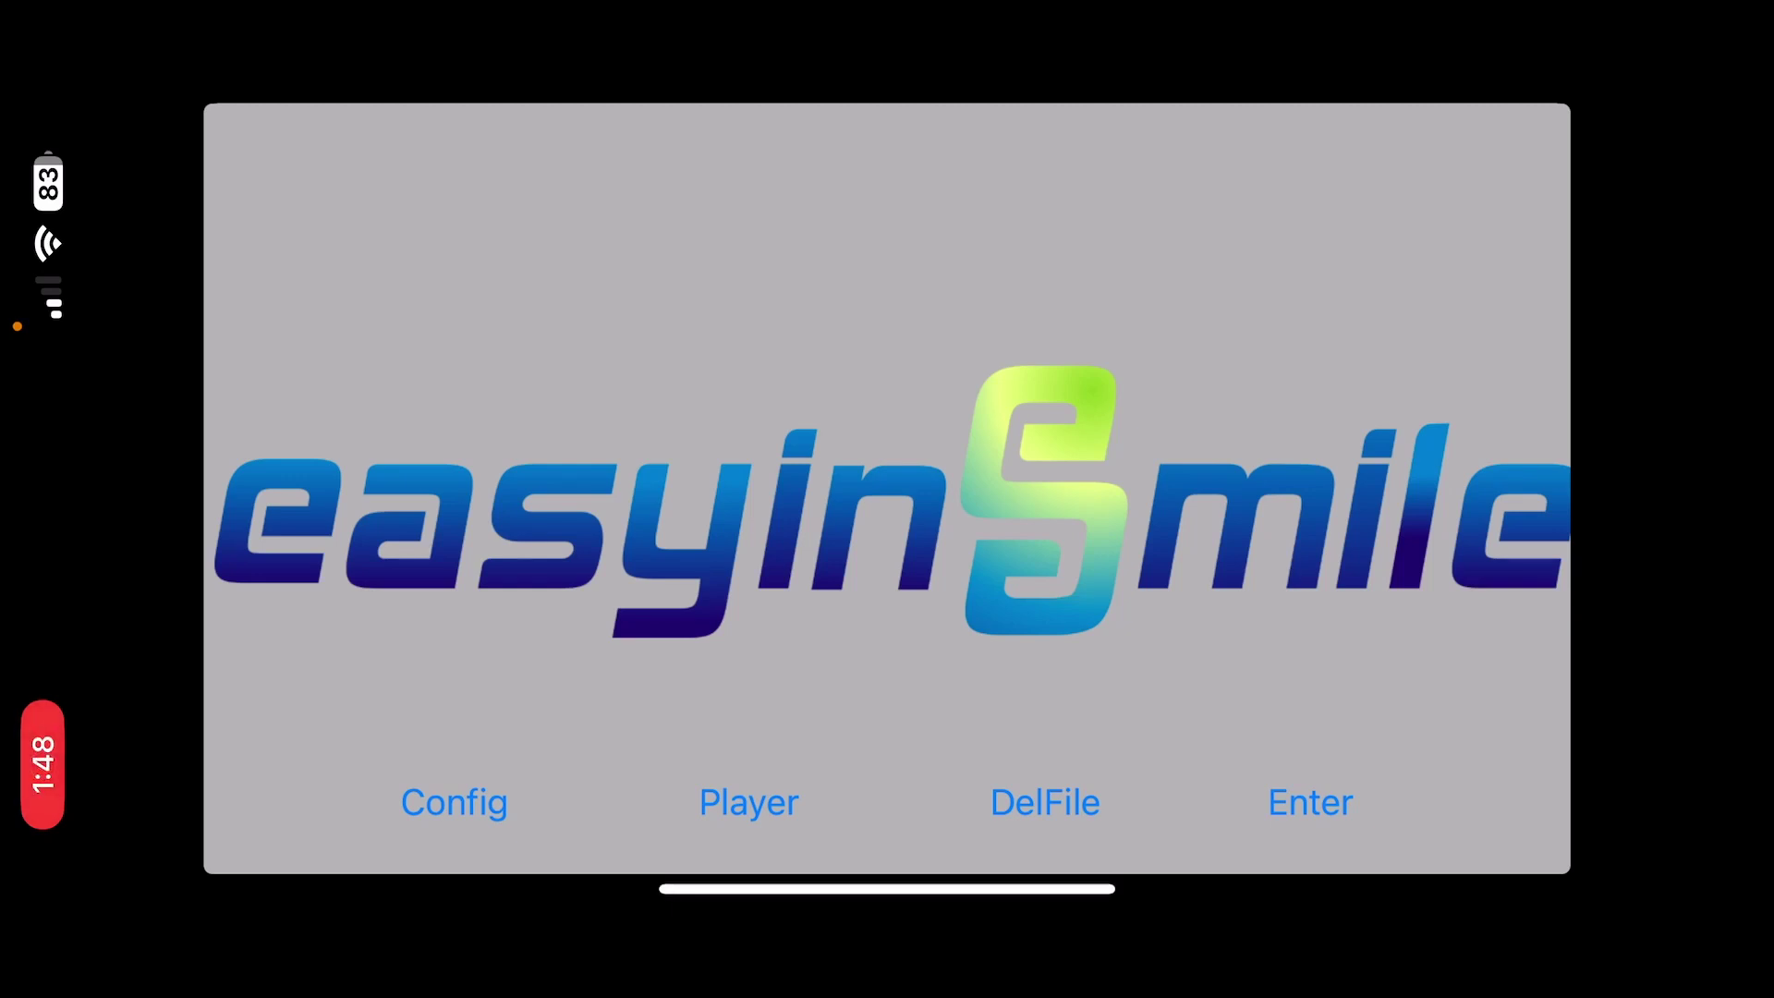
left_click(454, 802)
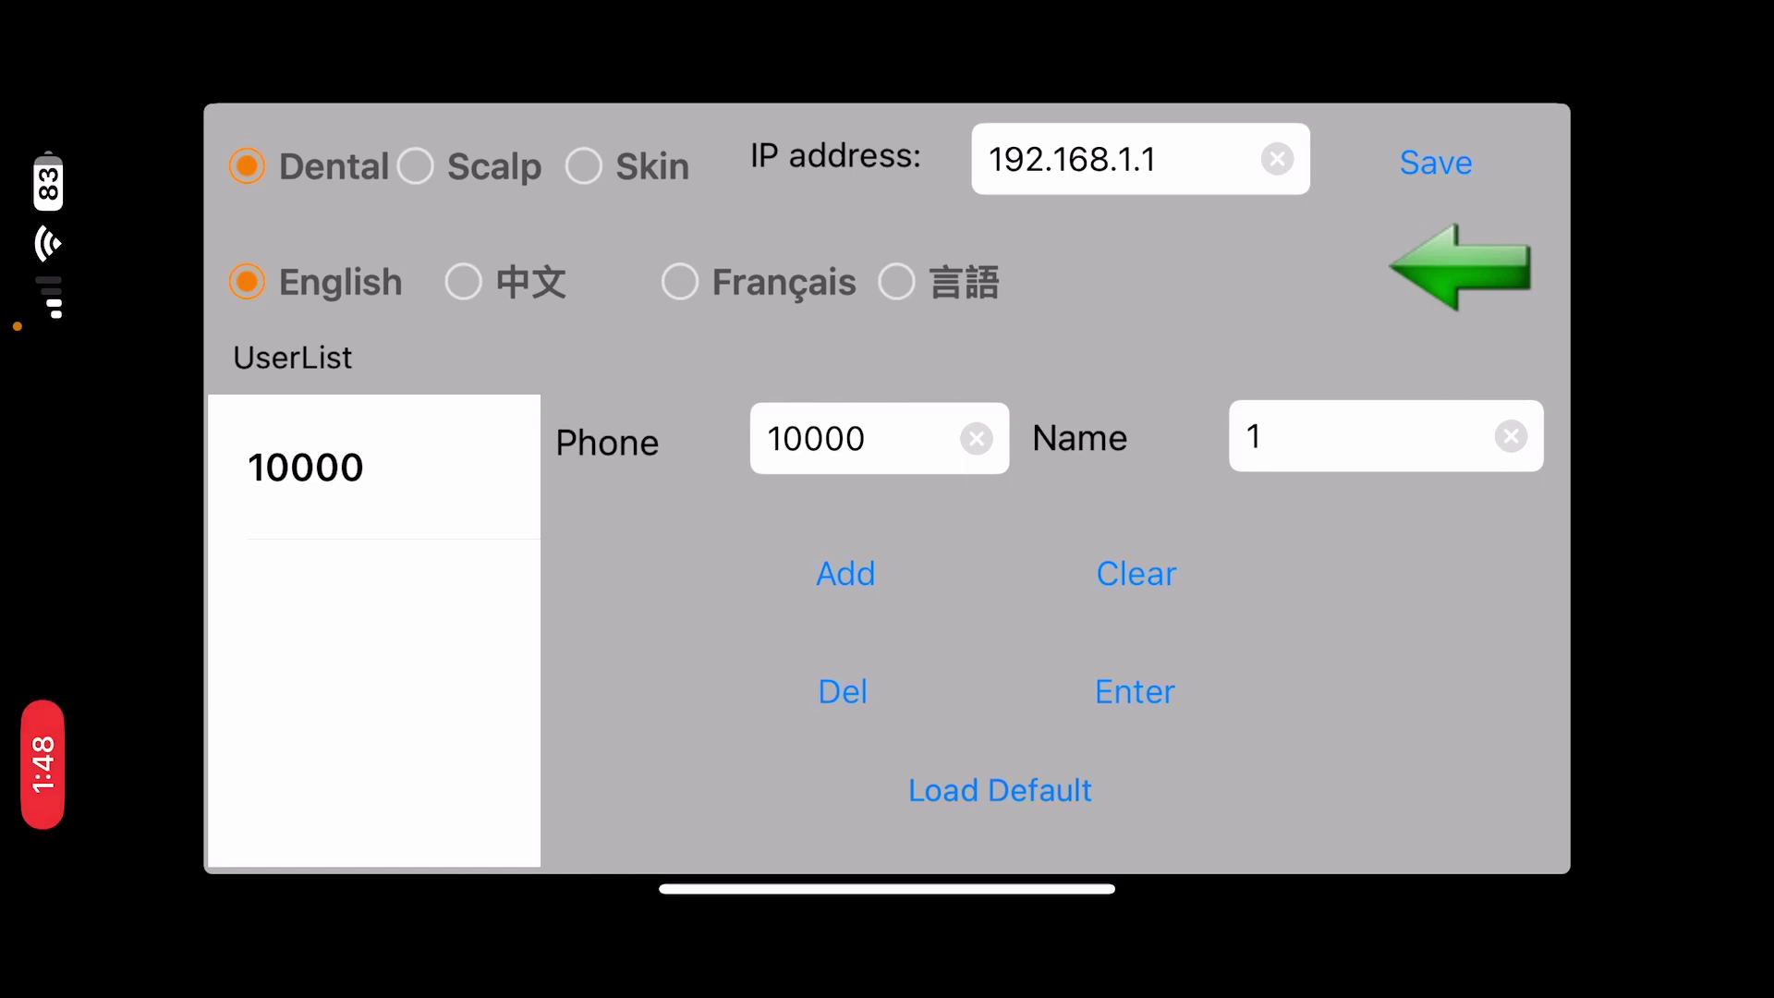
left_click(1460, 266)
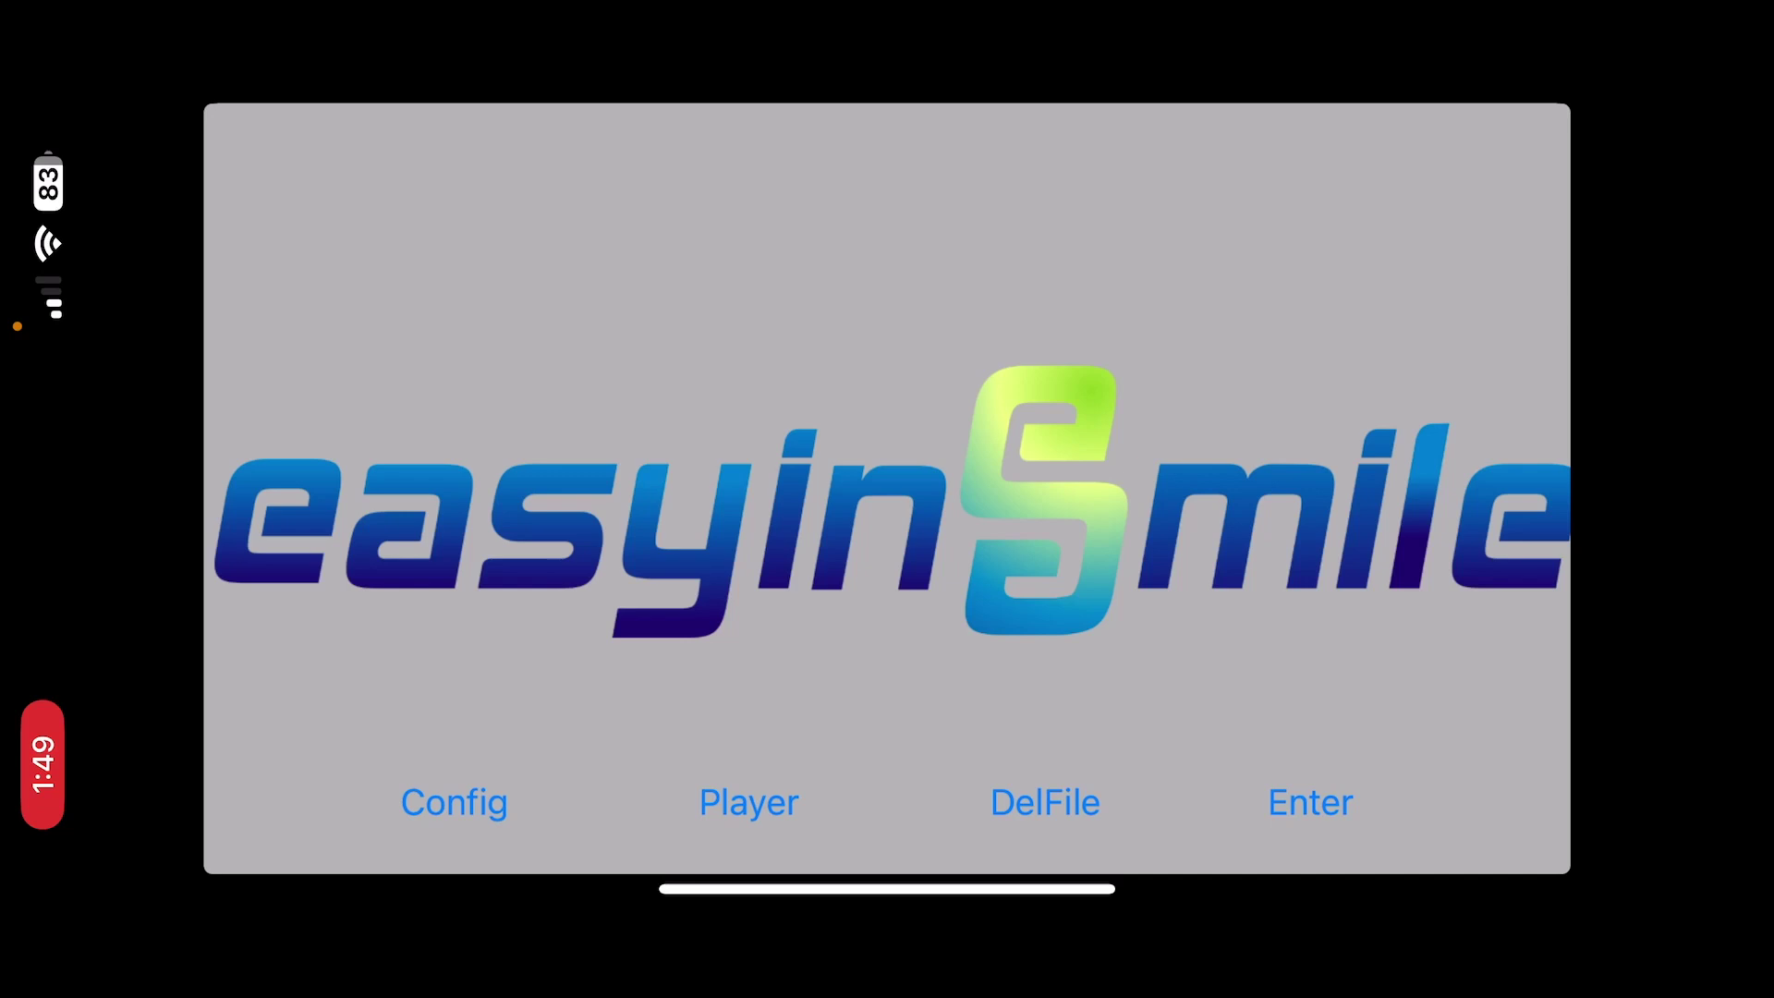
Try entering easyInsmile's live view and dismiss the No Device alert with YES.
left_click(1311, 803)
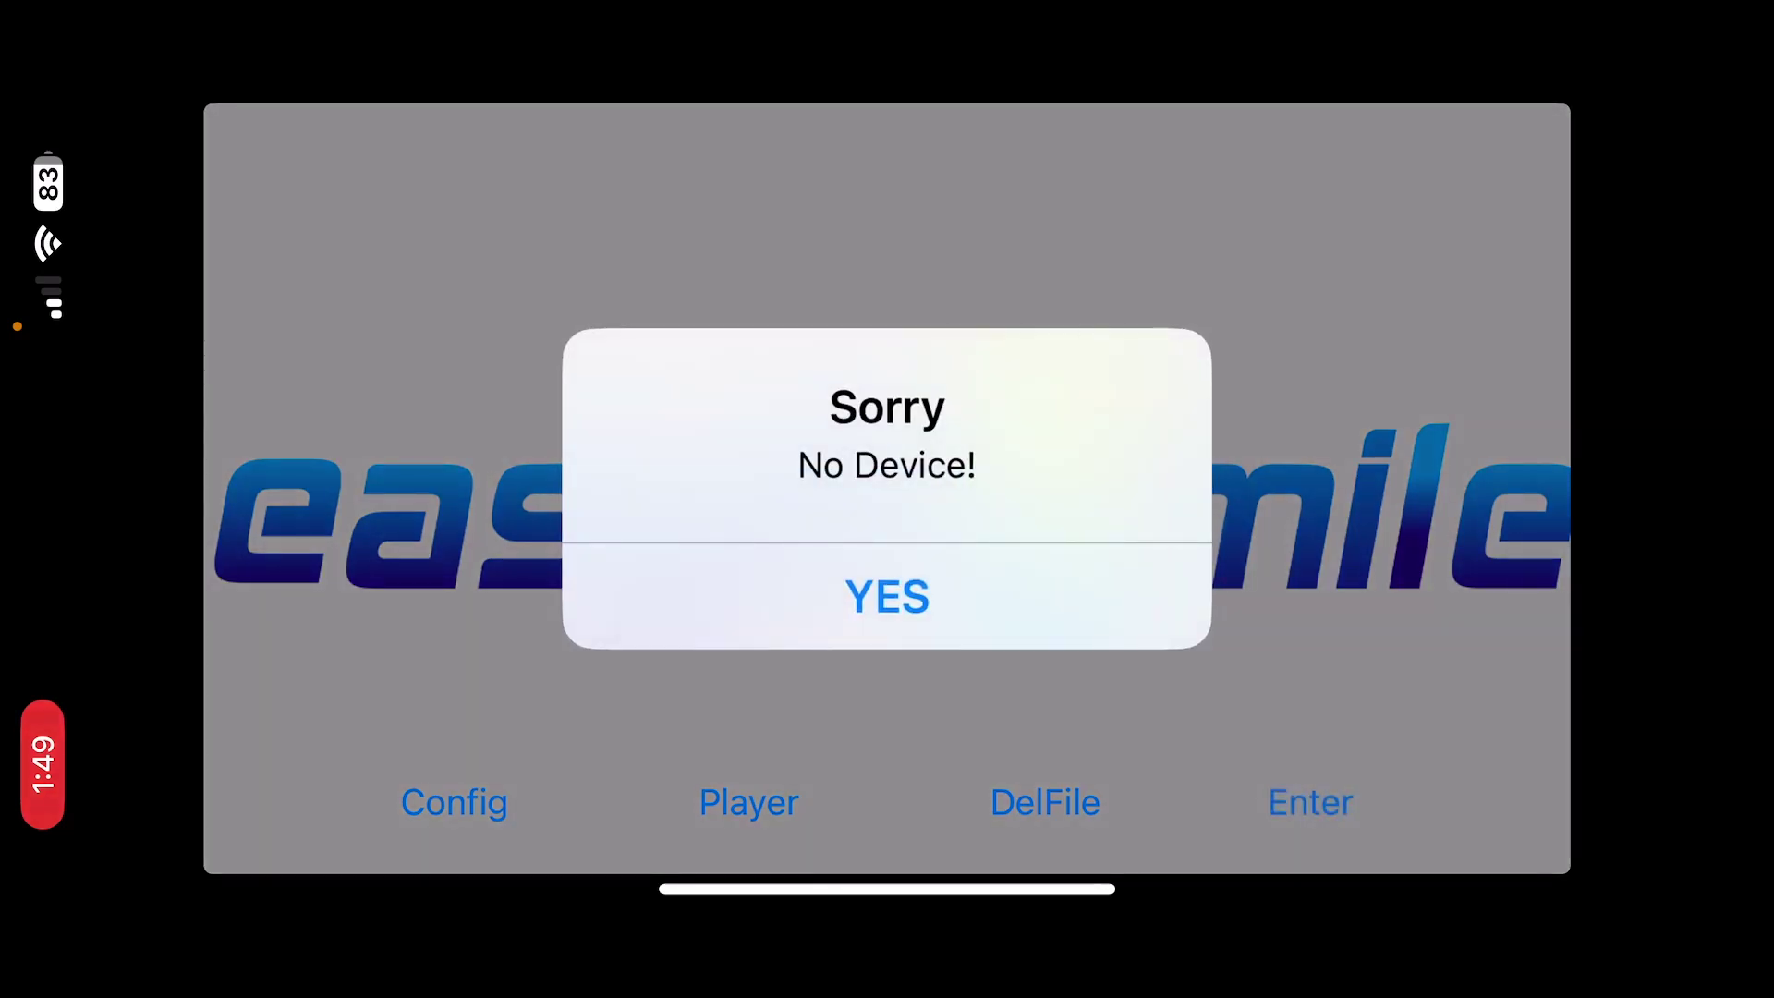
left_click(888, 597)
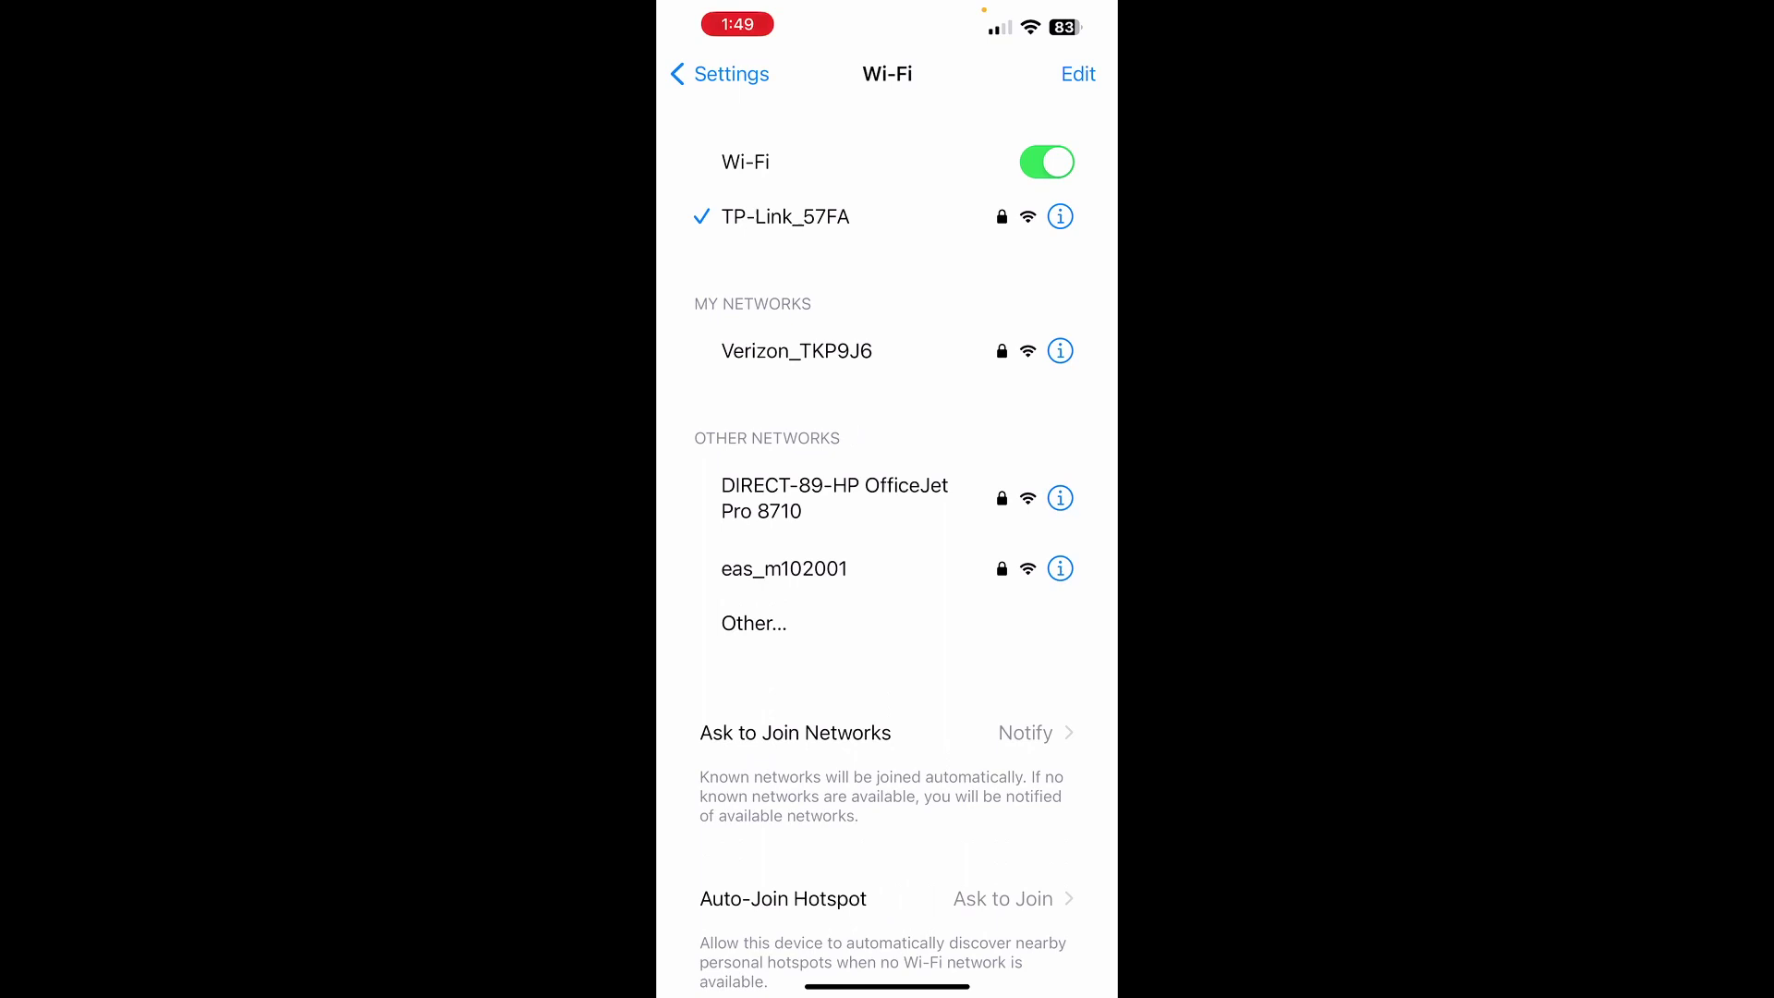
Join the eas_m102001 Wi-Fi network using its password.
left_click(832, 568)
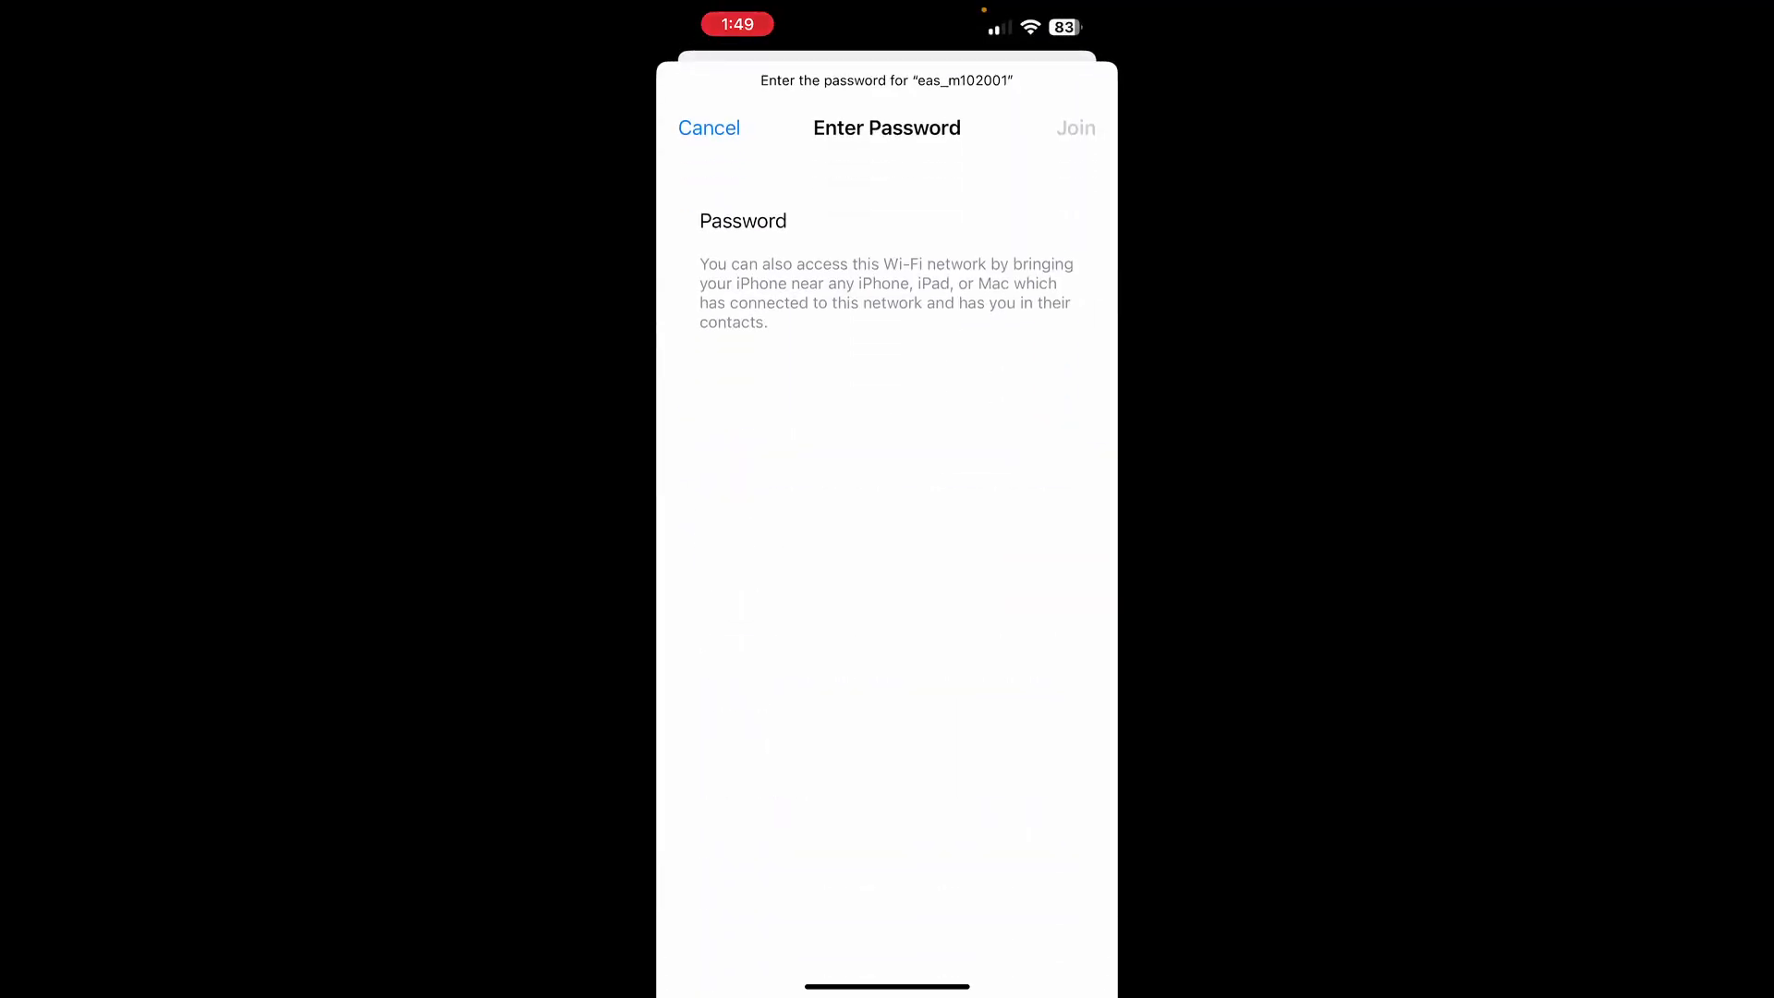
left_click(1075, 128)
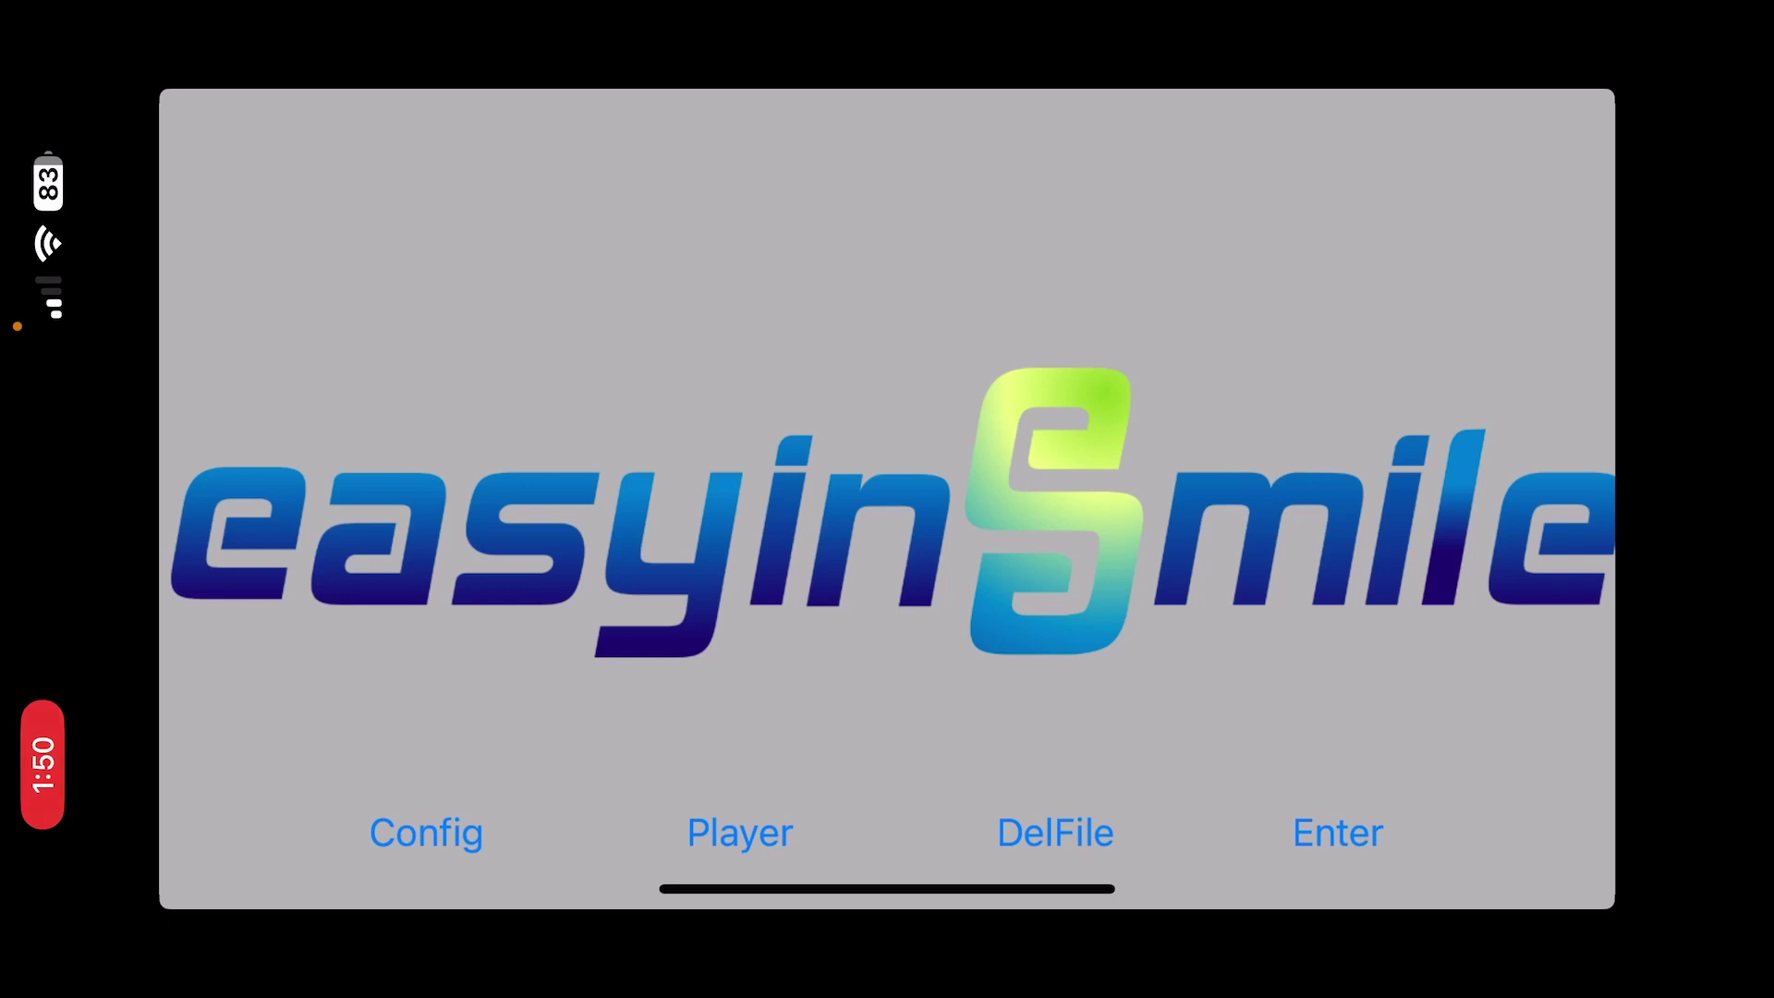
Enter easyInsmile, allow local network access, and dismiss the No Device alert.
left_click(1338, 833)
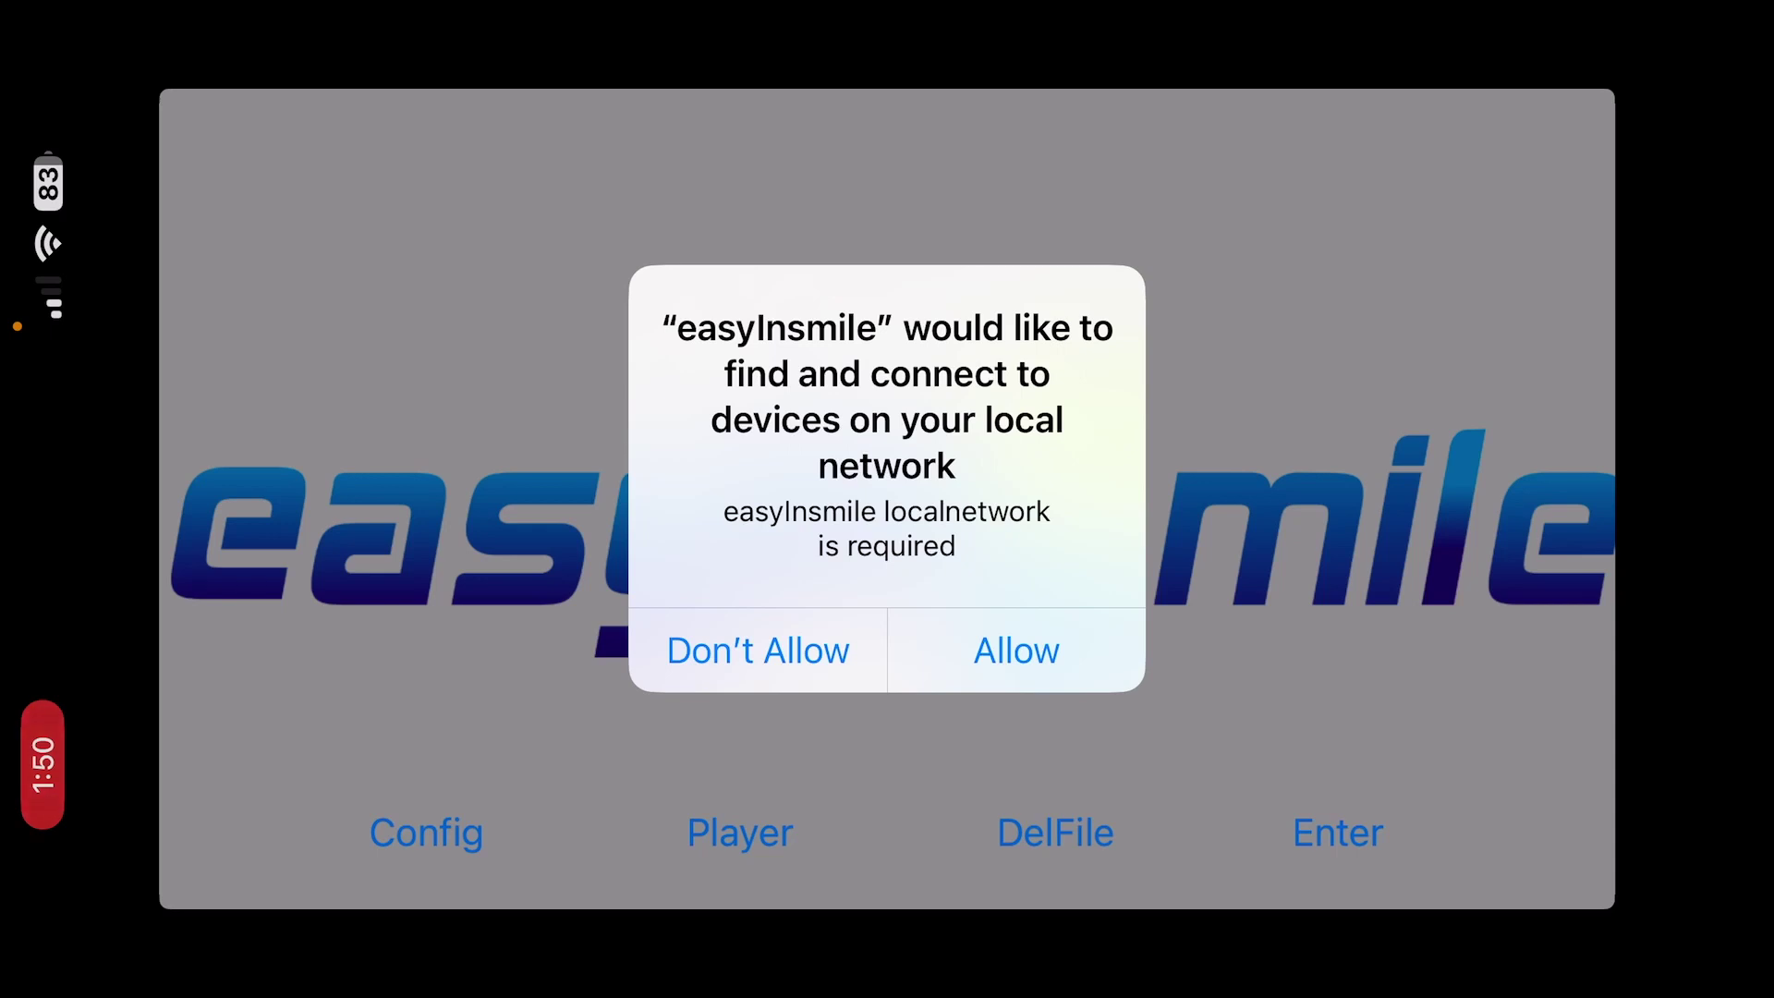
left_click(1017, 650)
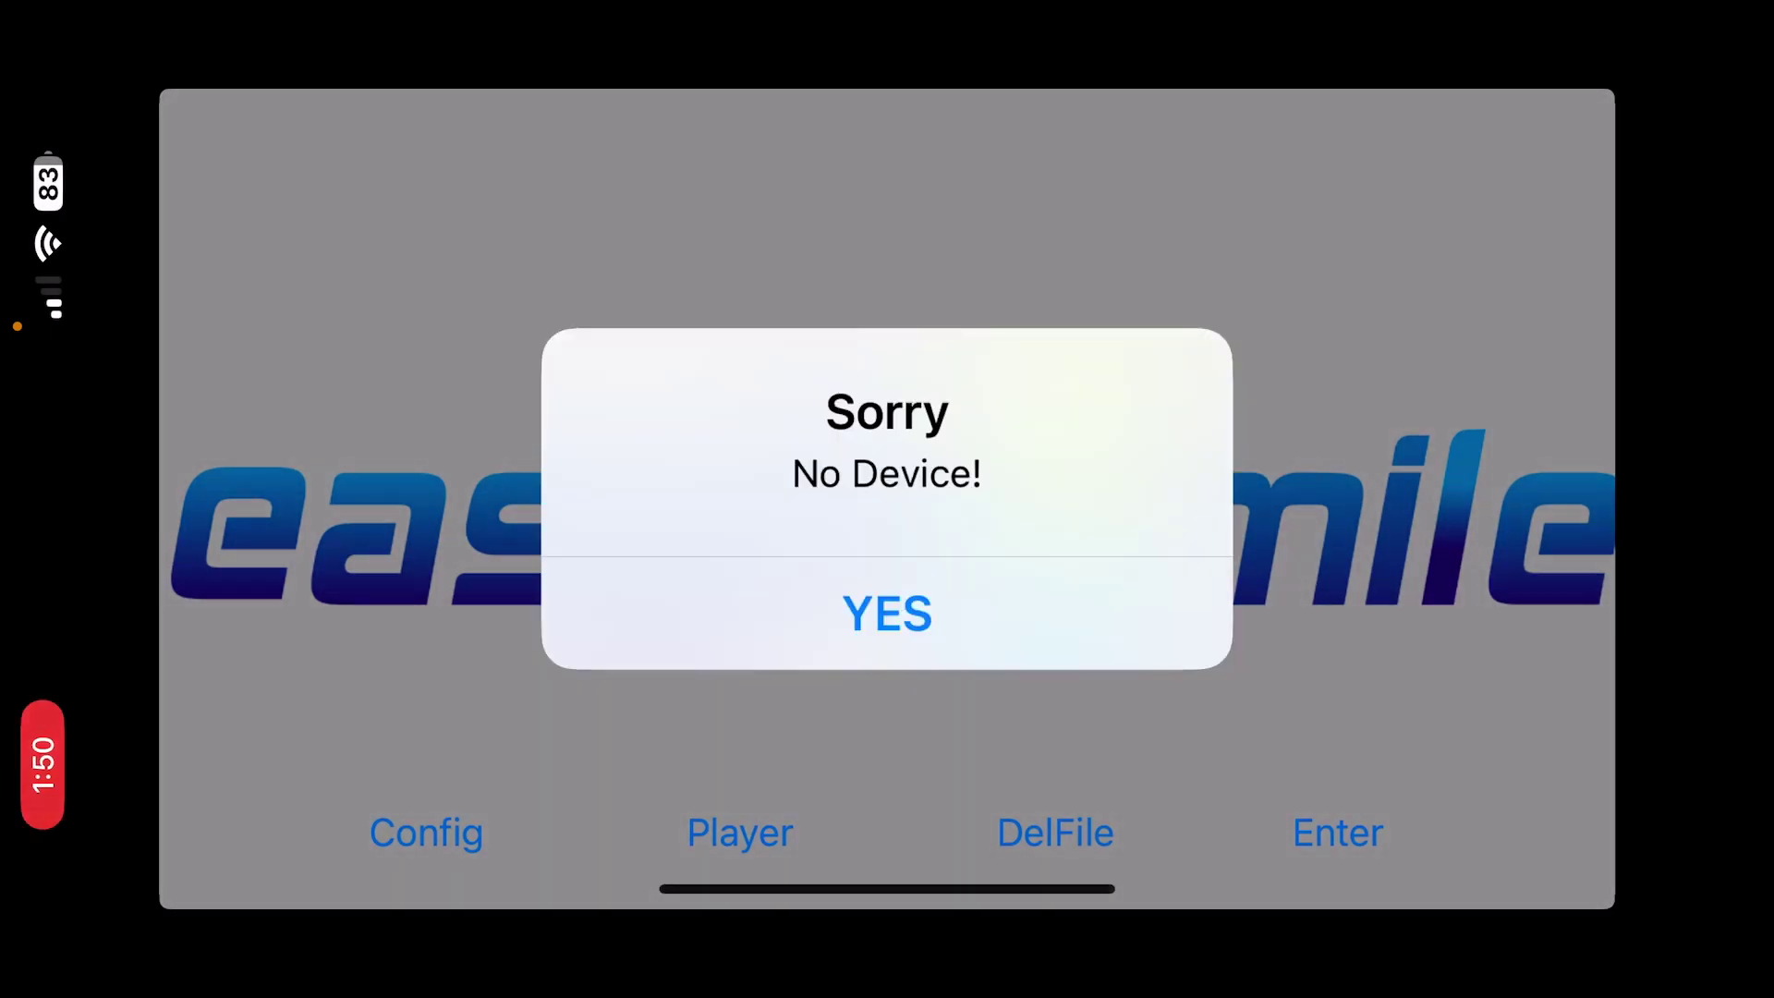
left_click(887, 615)
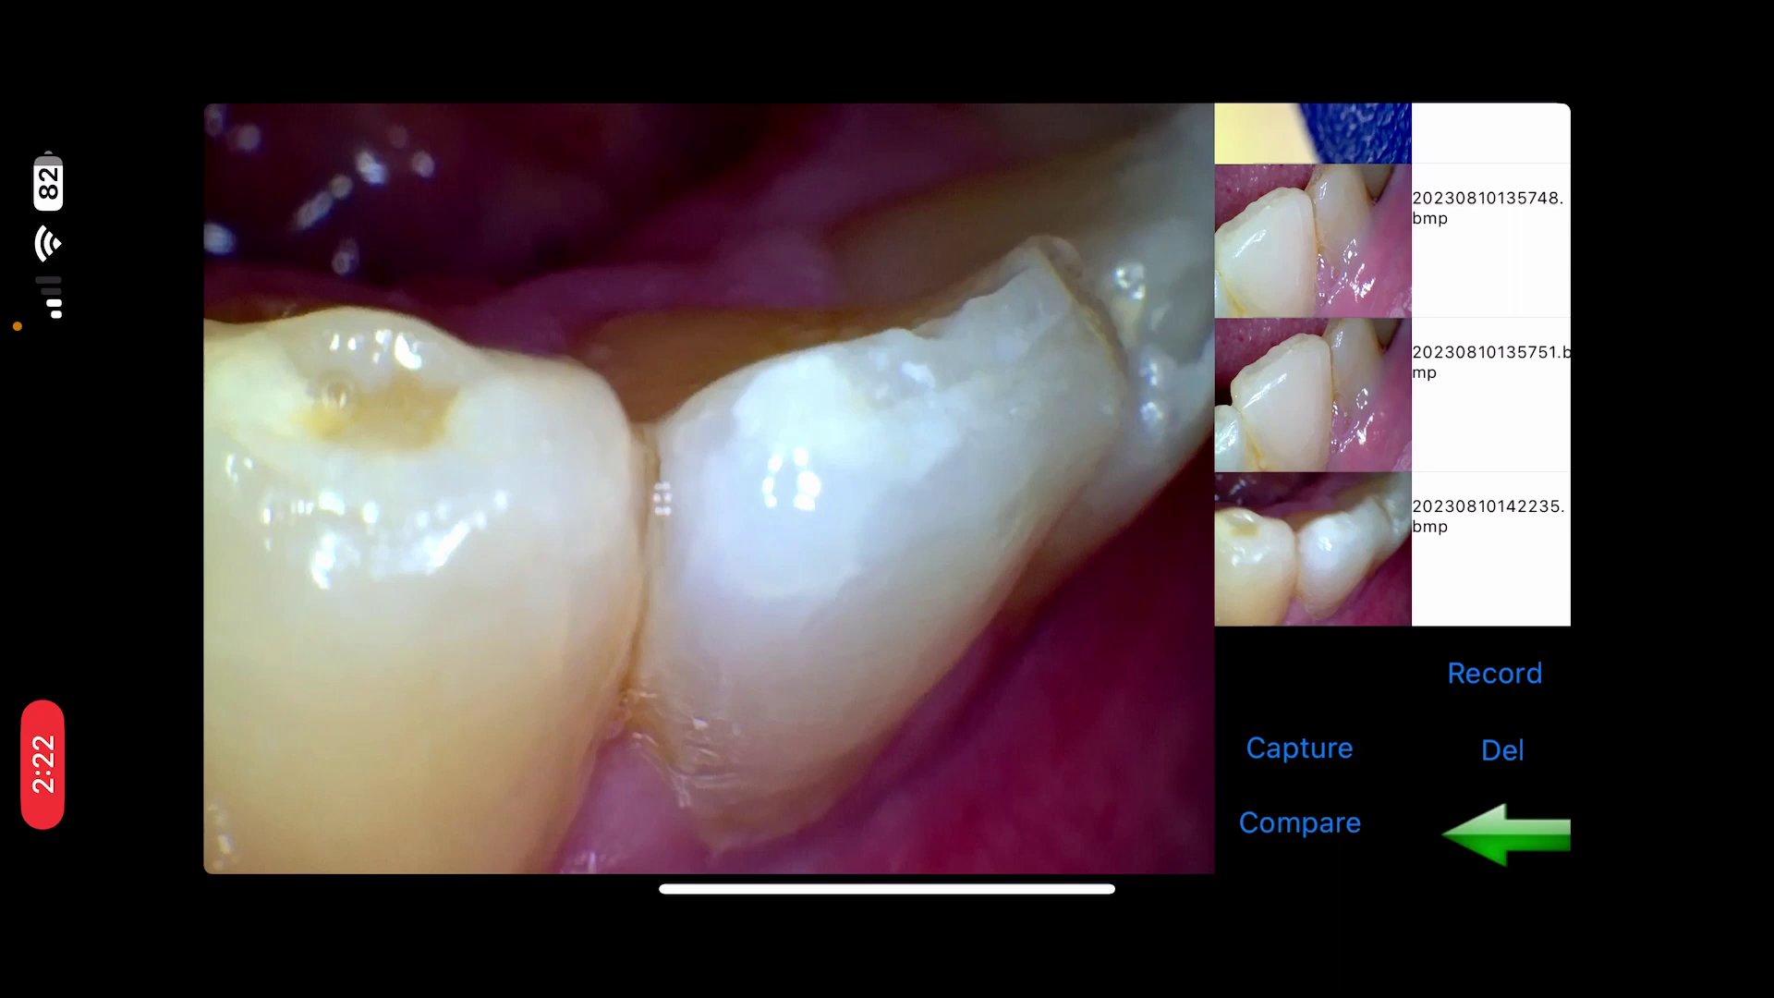
Bring up the recent-apps switcher showing easyInsmile's card.
left_click_drag(888, 888, 887, 499)
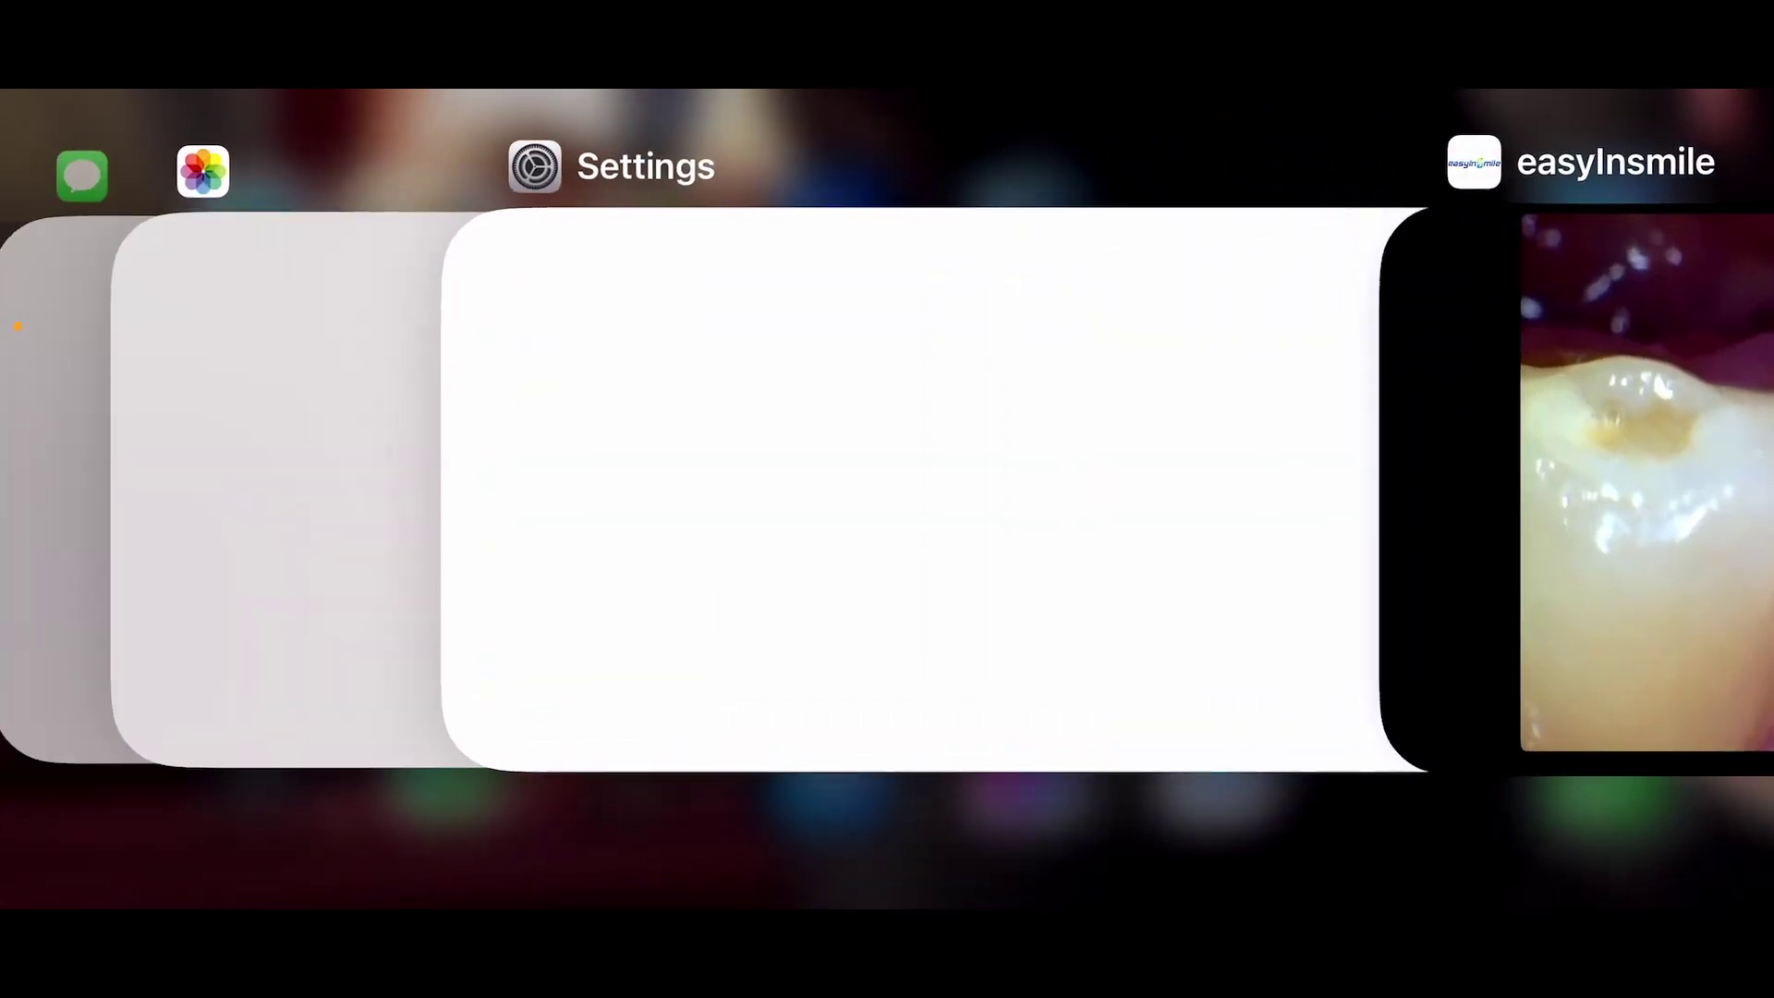